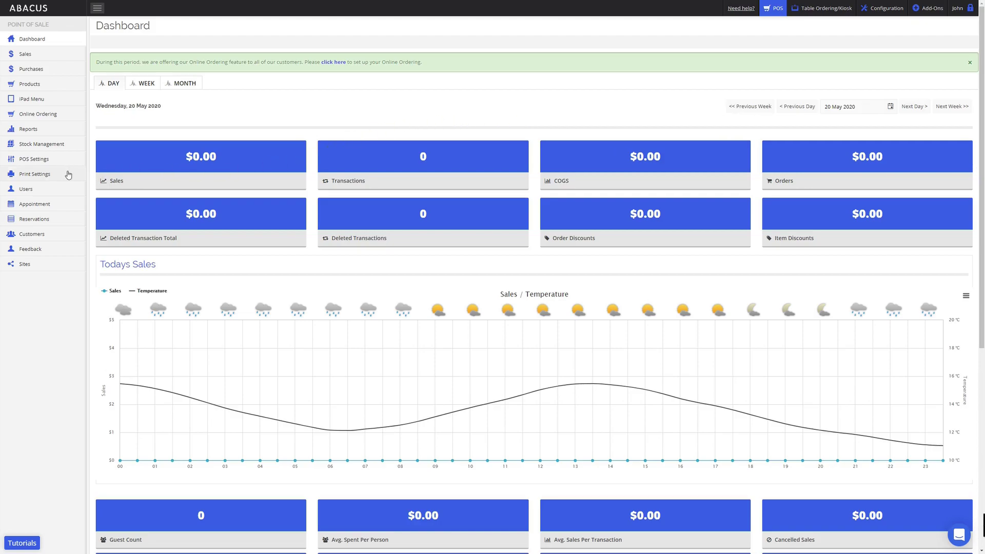
- Go to Print Settings > Printer Locations in the back office sidebar
click(31, 175)
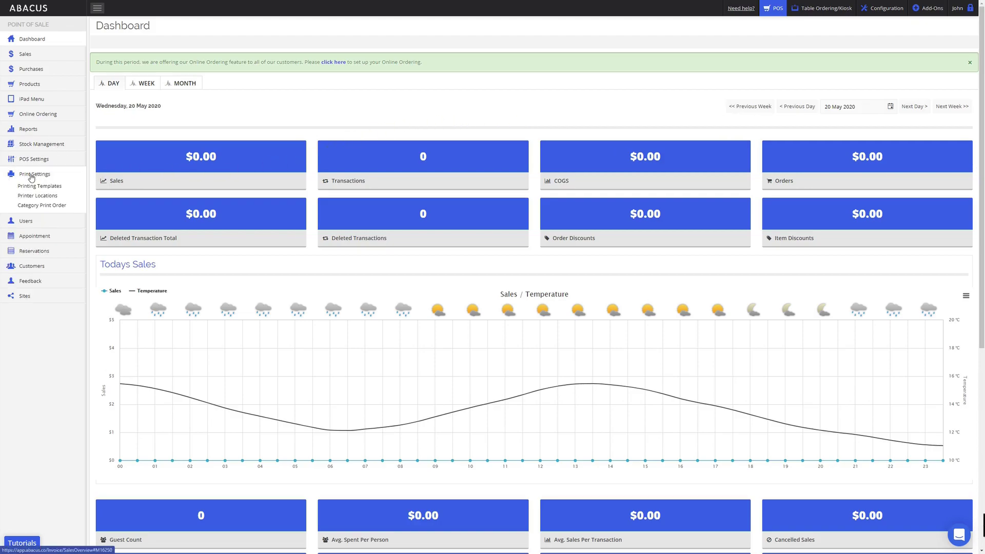
click(33, 194)
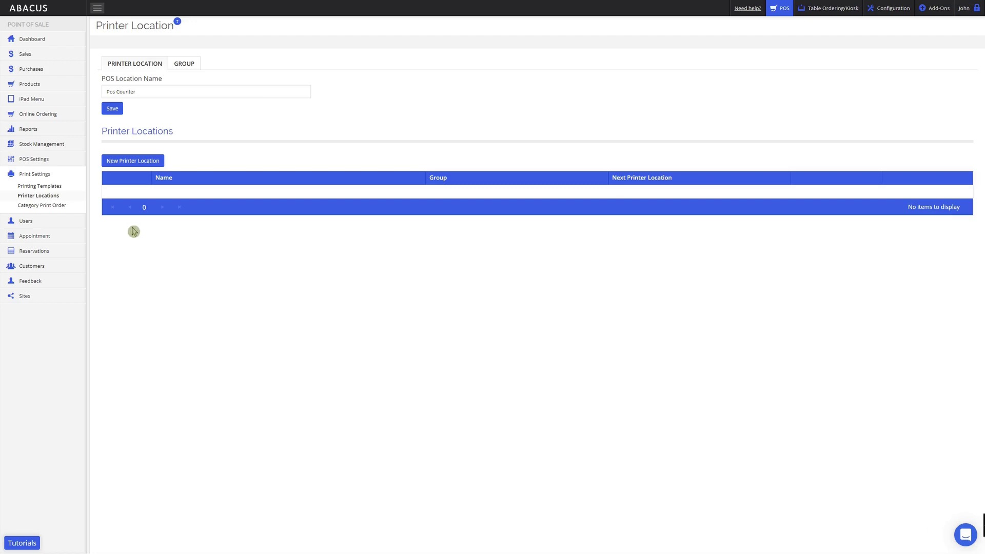
- Create a printer location named Drinks, then add another blank location row
click(132, 161)
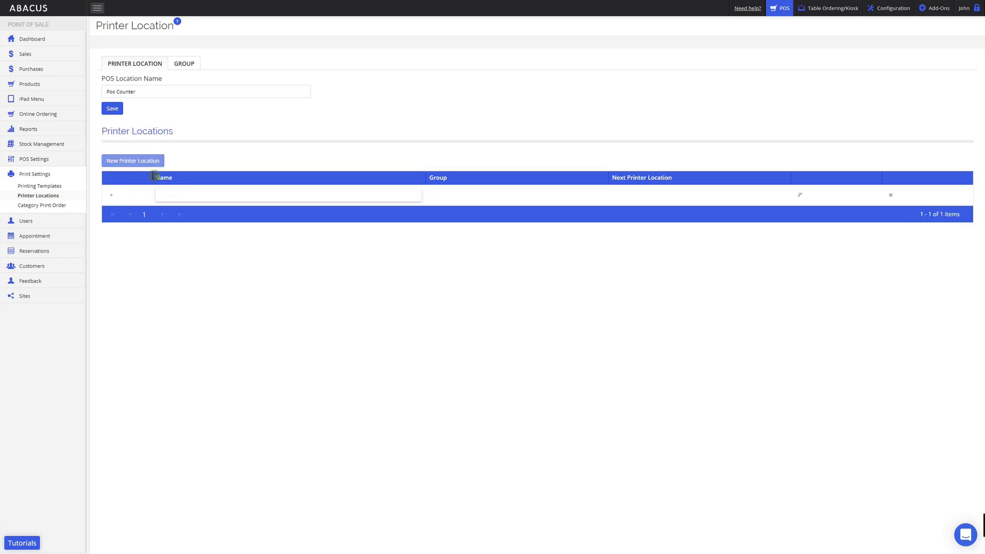
click(183, 195)
text(Drinks)
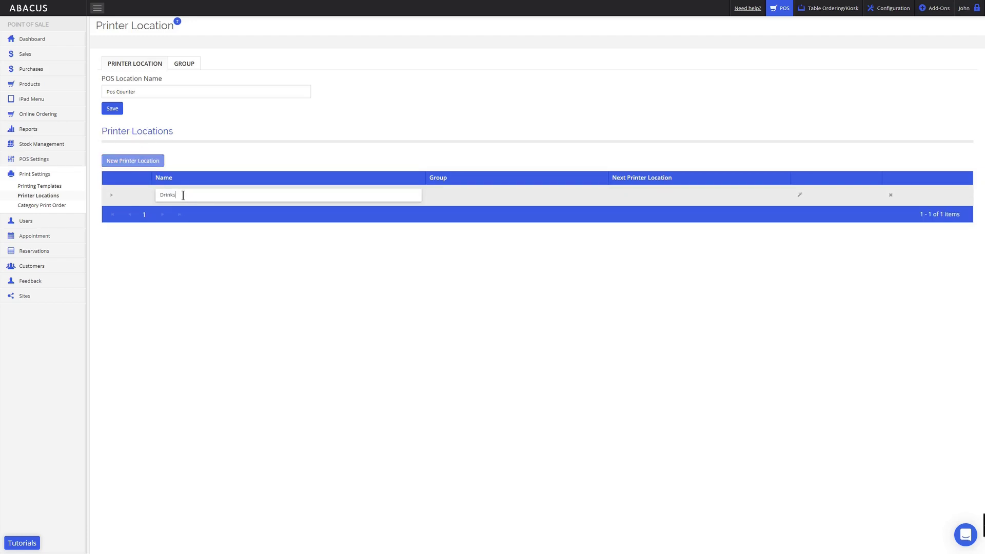
click(192, 228)
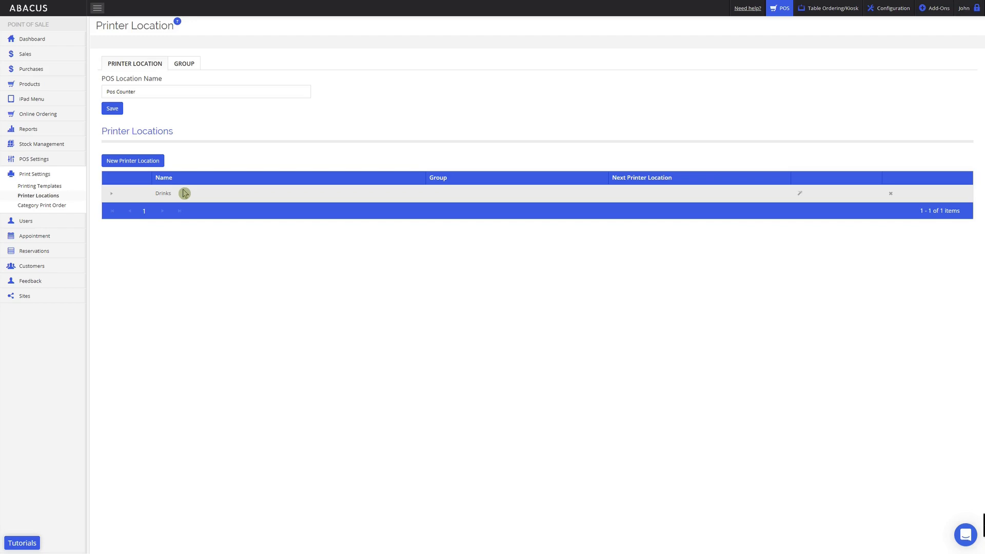
click(134, 160)
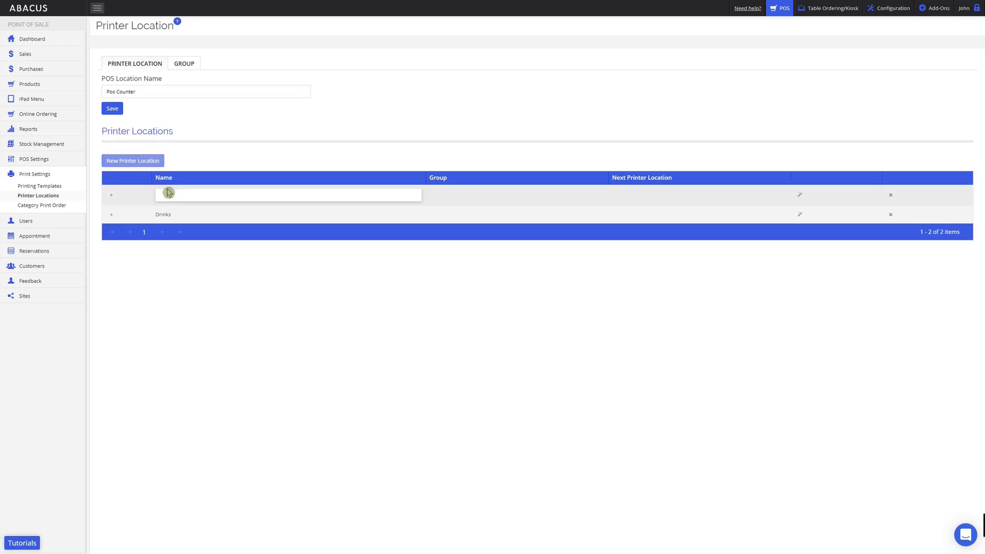
- Name the second printer location Kitchen and save both locations
text(Kitchen)
click(189, 247)
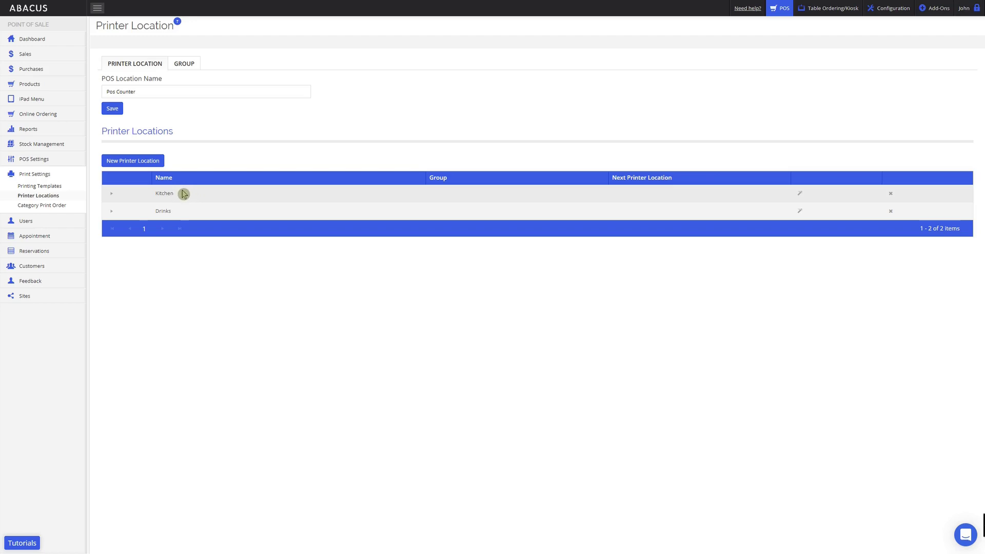
click(114, 110)
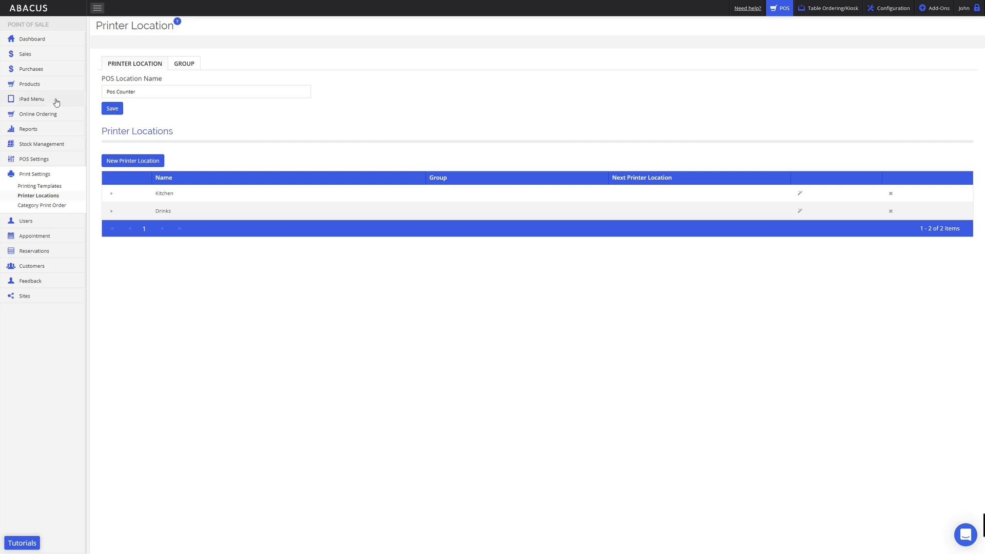
- Filter Products to Drinks and Soft Drinks categories and select all 19 items
click(30, 85)
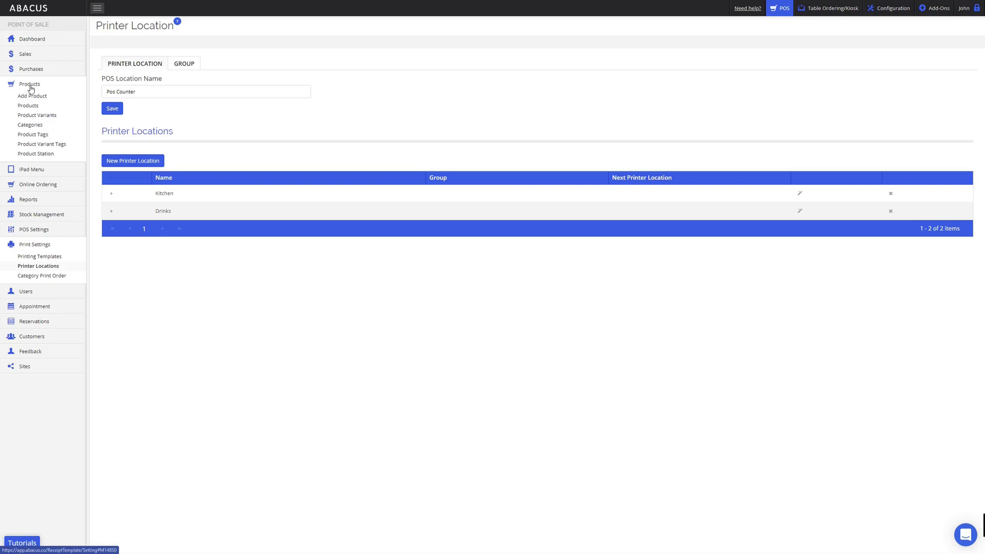
click(29, 106)
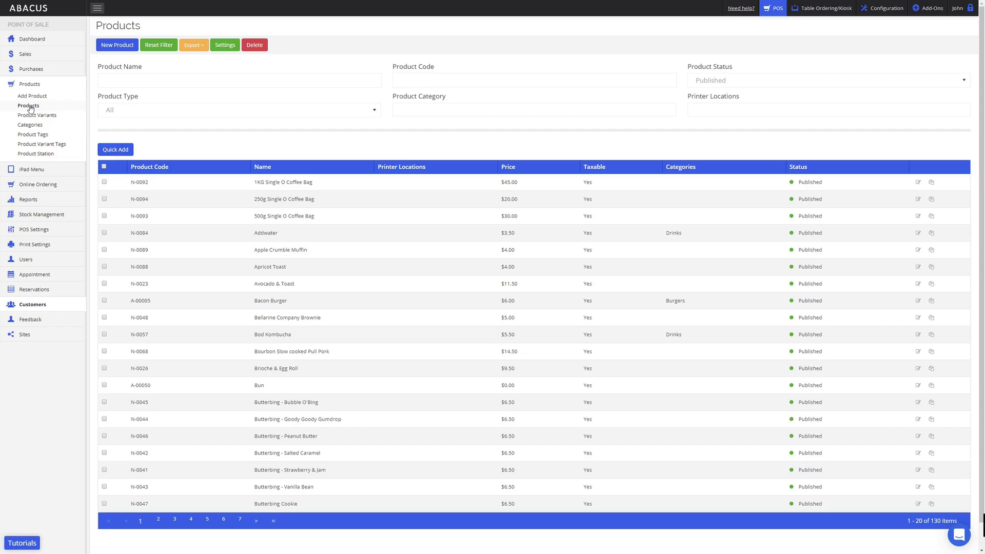
click(435, 113)
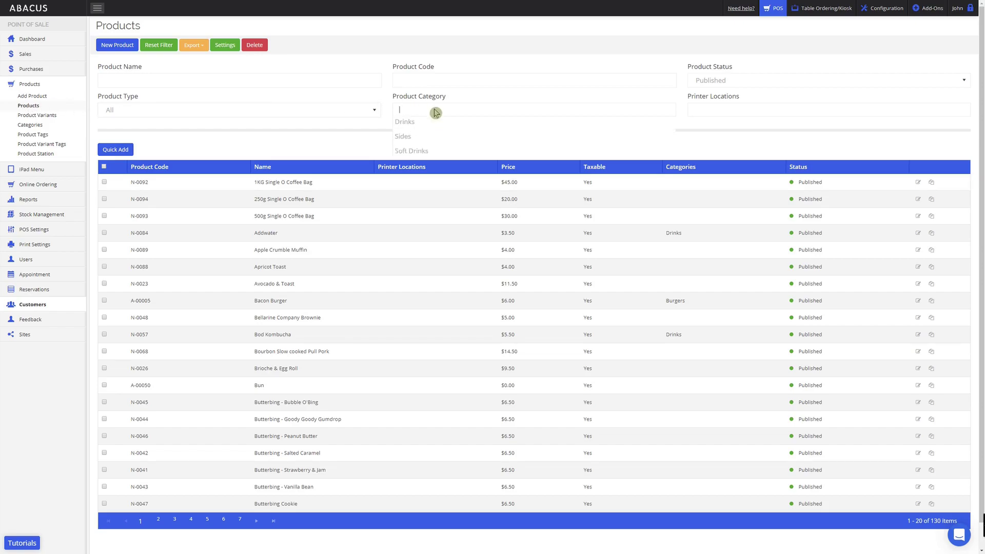
click(434, 139)
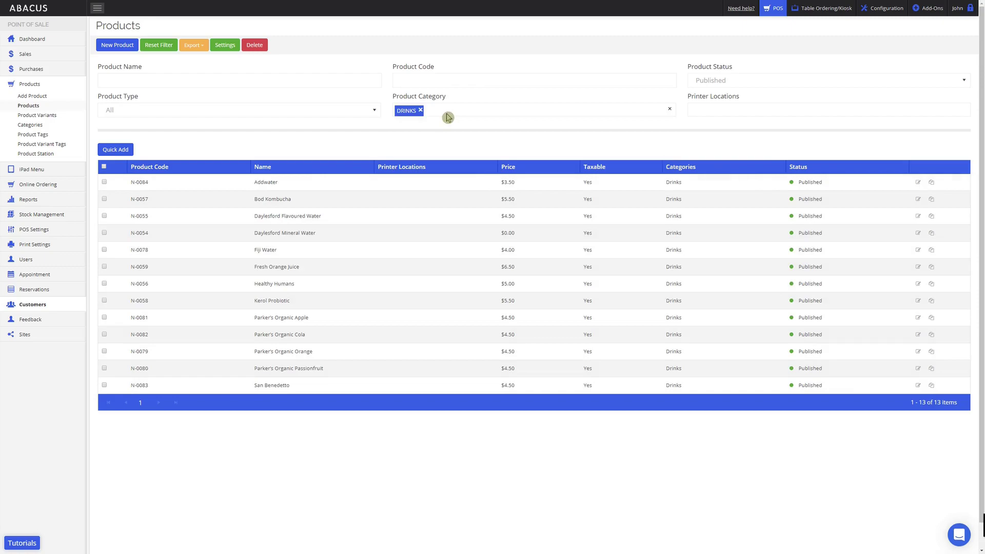
click(447, 116)
click(429, 169)
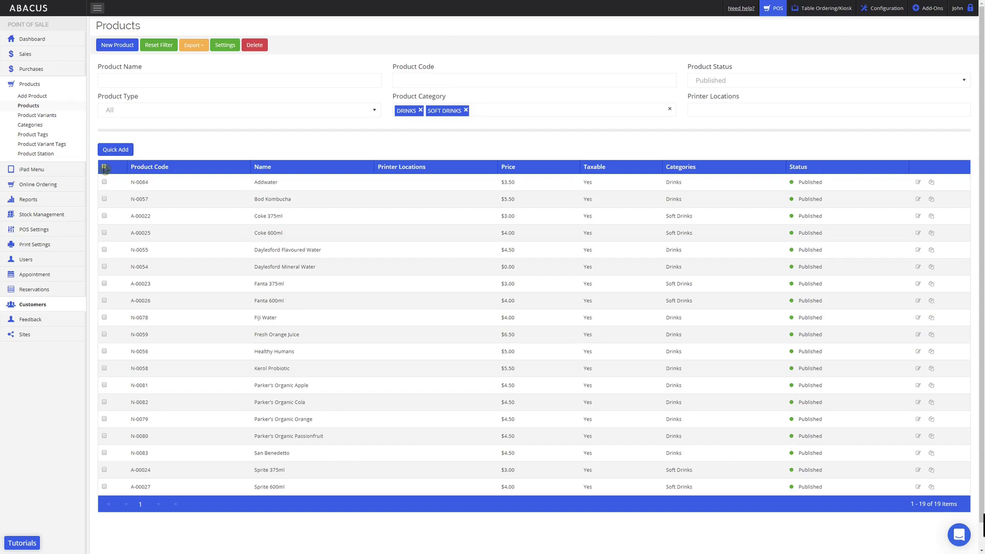
click(105, 167)
- Set the Drinks printer location on the 19 selected drink products via bulk Settings
click(233, 46)
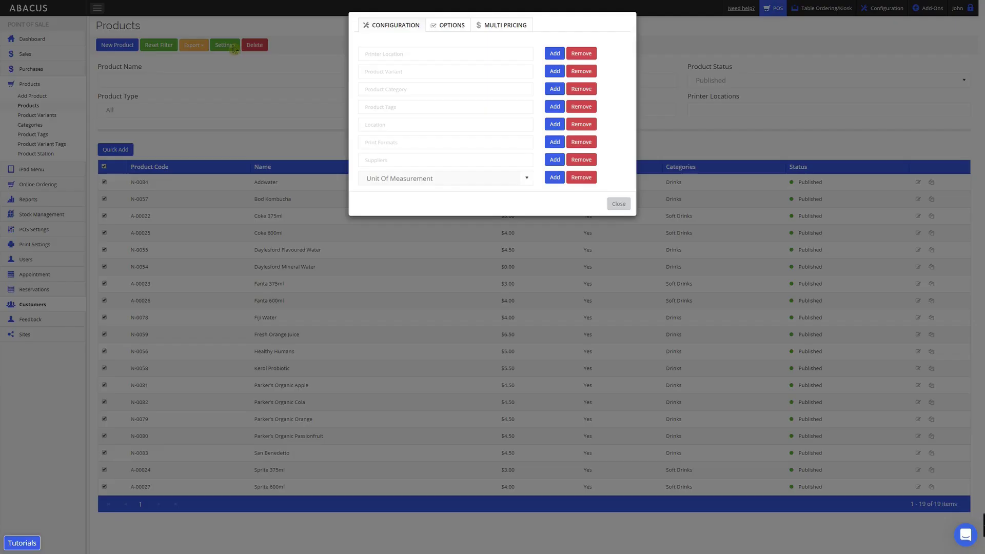
click(384, 56)
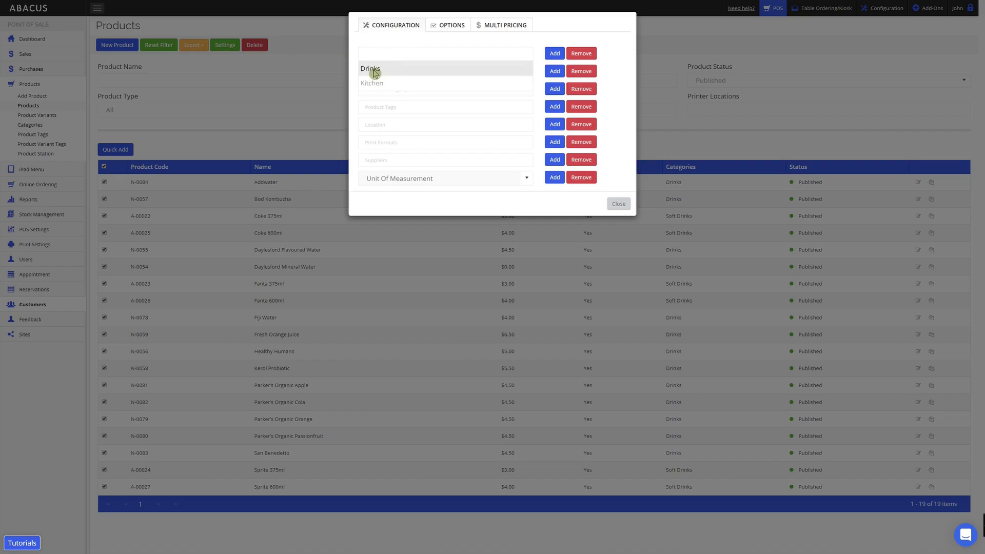
click(375, 73)
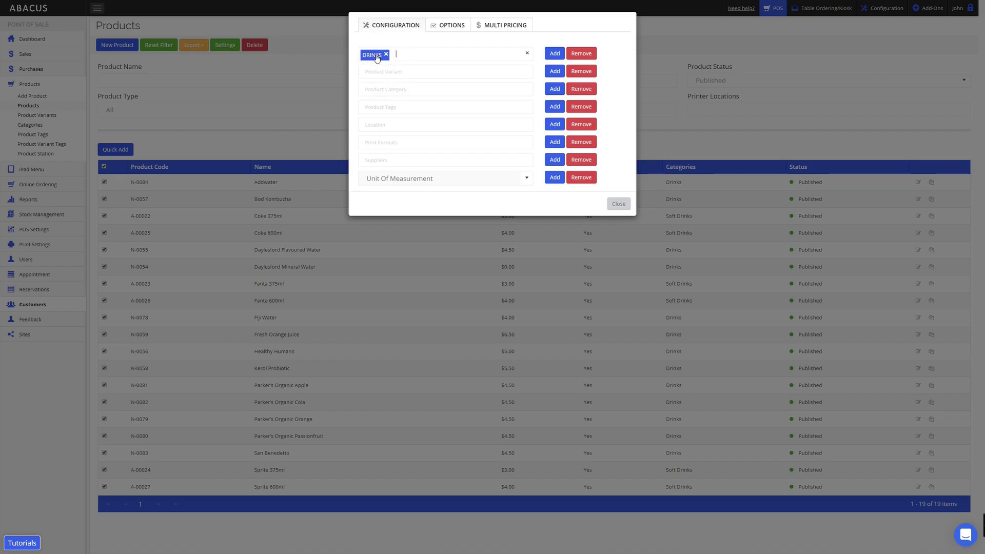
click(554, 54)
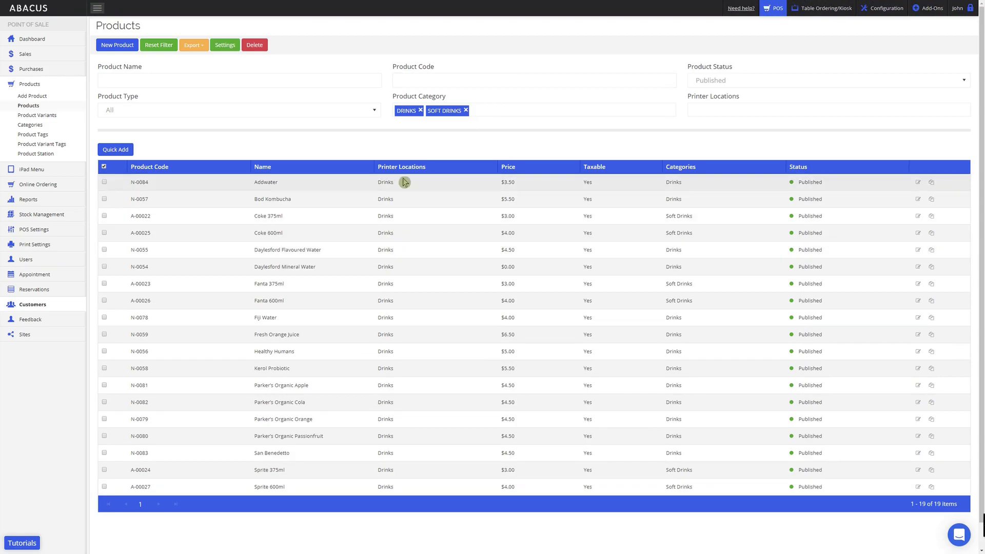
- Reset the filter to Burgers and Sides categories and select all 15 products
click(465, 110)
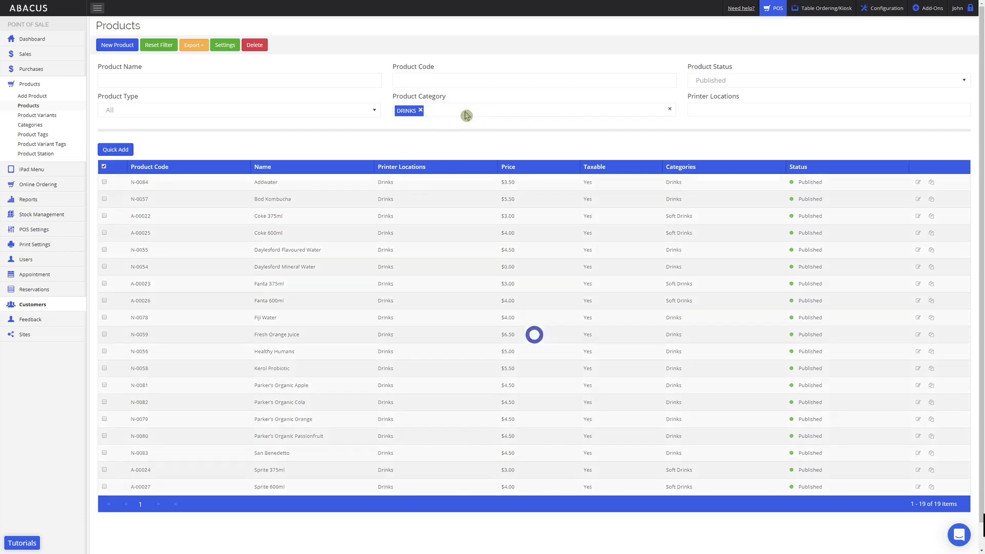
click(159, 46)
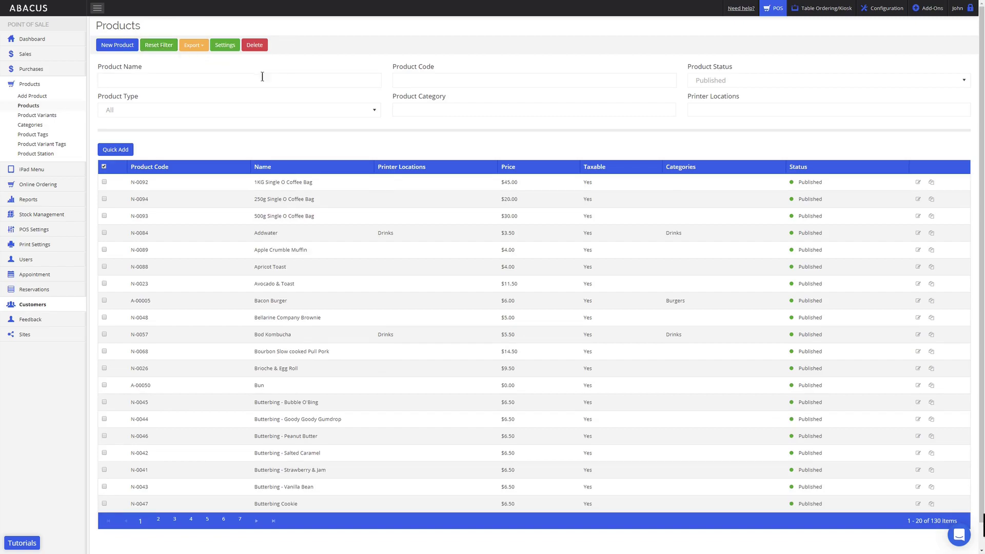
click(427, 112)
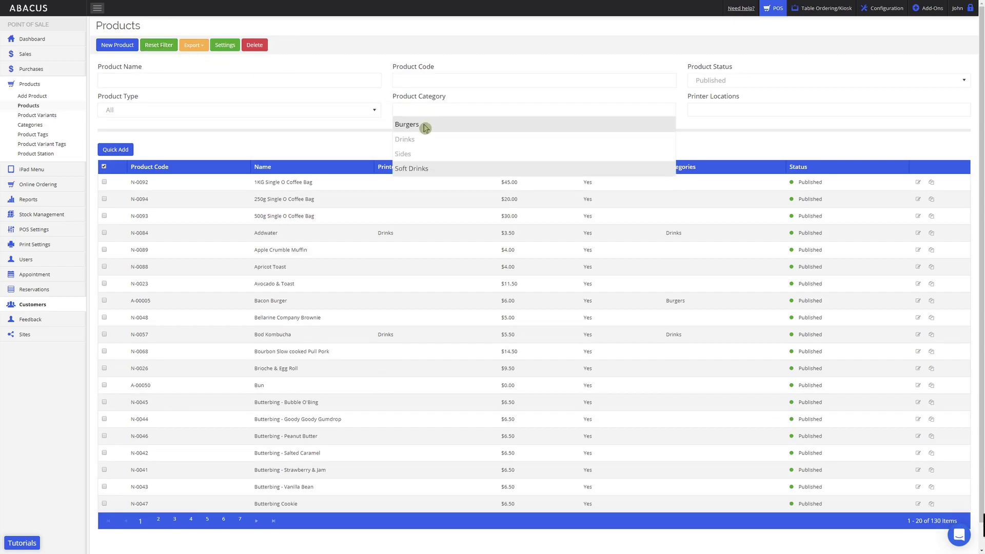
click(426, 127)
click(447, 110)
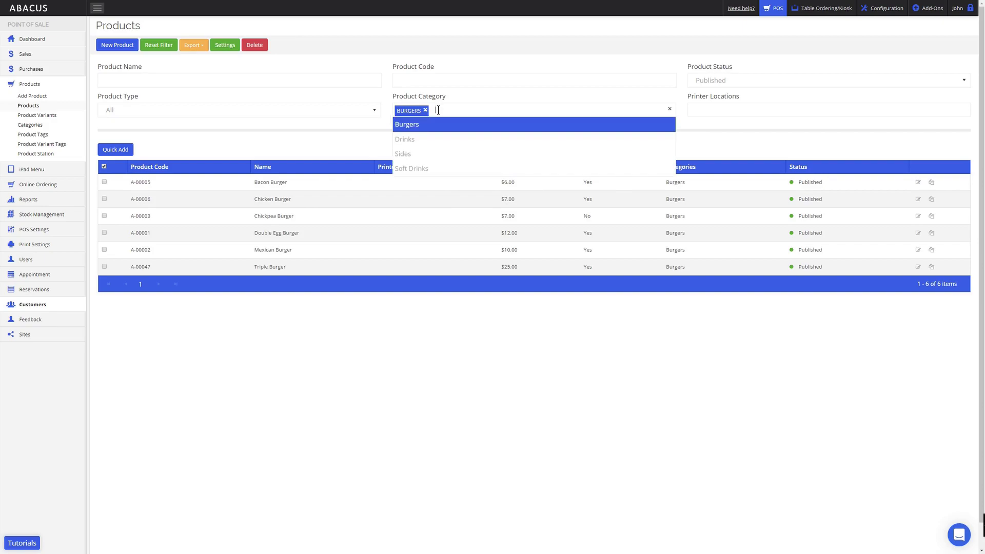
click(423, 155)
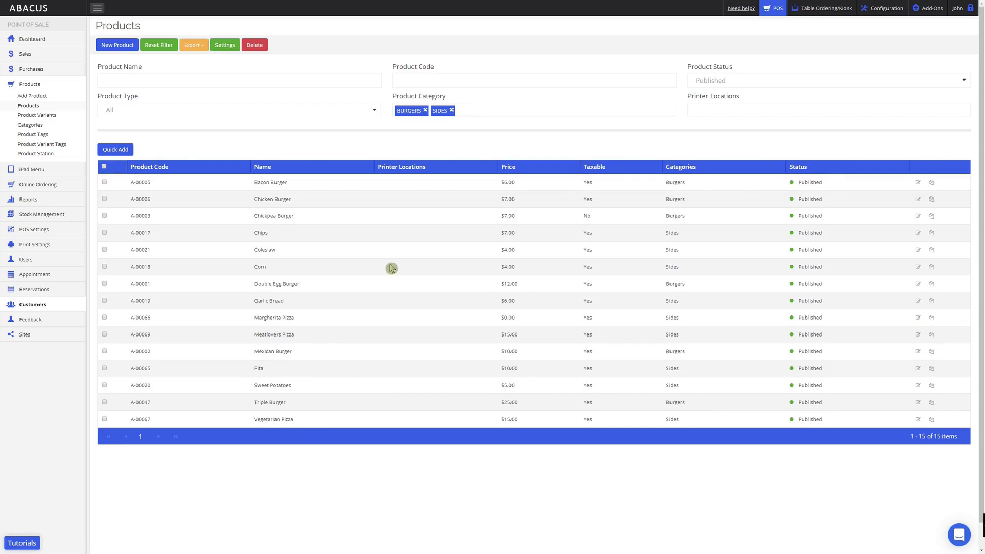
click(104, 168)
- Replace the Drinks printer location with Kitchen for the 15 selected burgers and sides
click(225, 47)
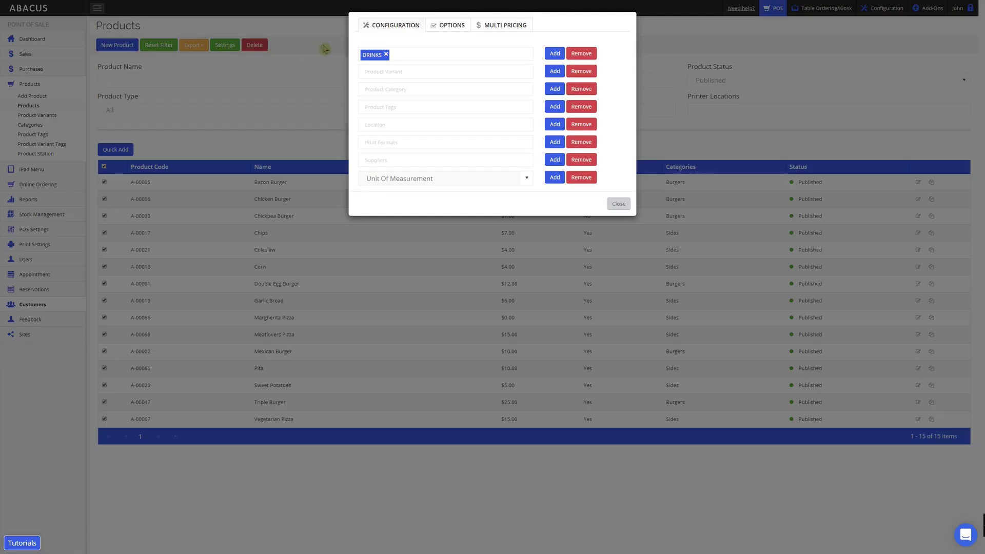
click(386, 55)
click(394, 83)
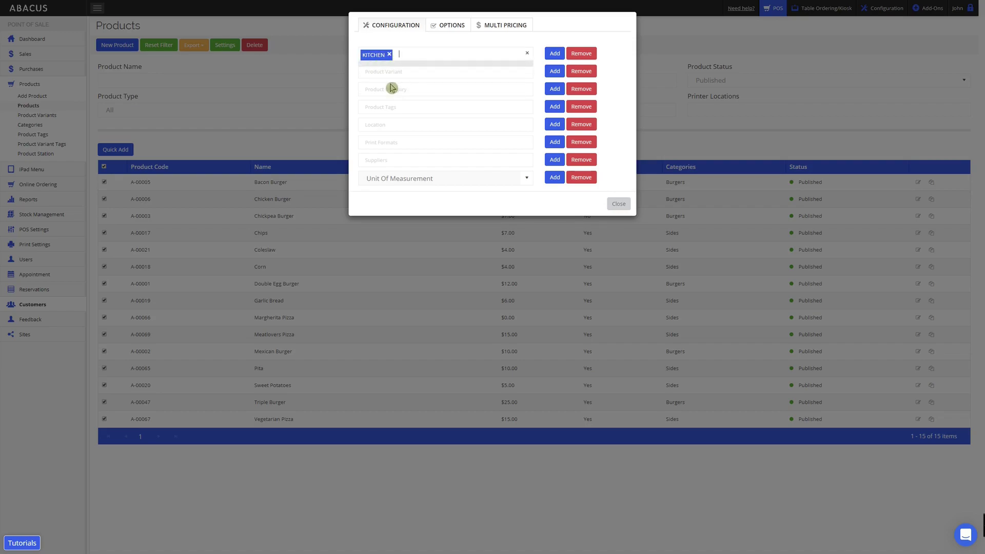
click(554, 54)
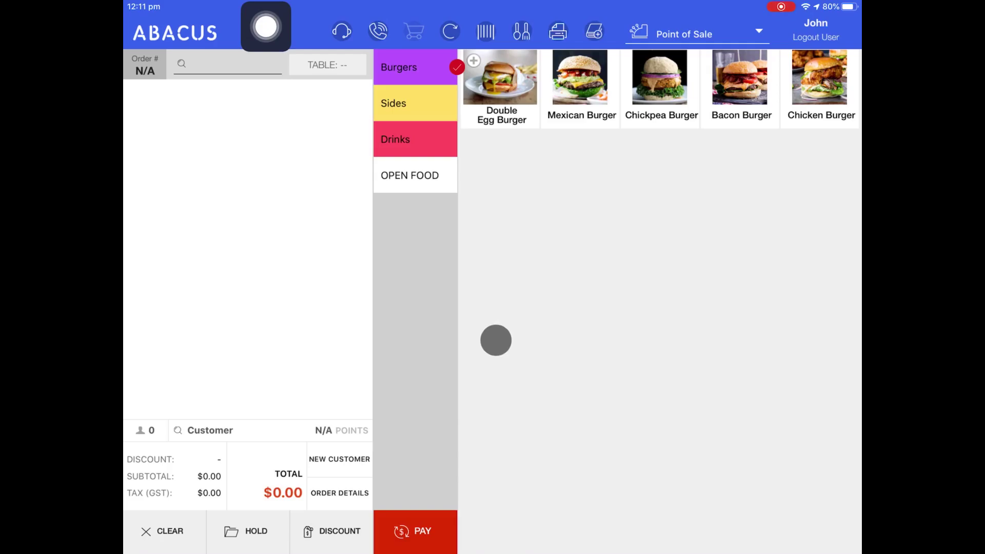
- Run a Master Sync on the iPad and view the Double Egg Burger's details
click(450, 31)
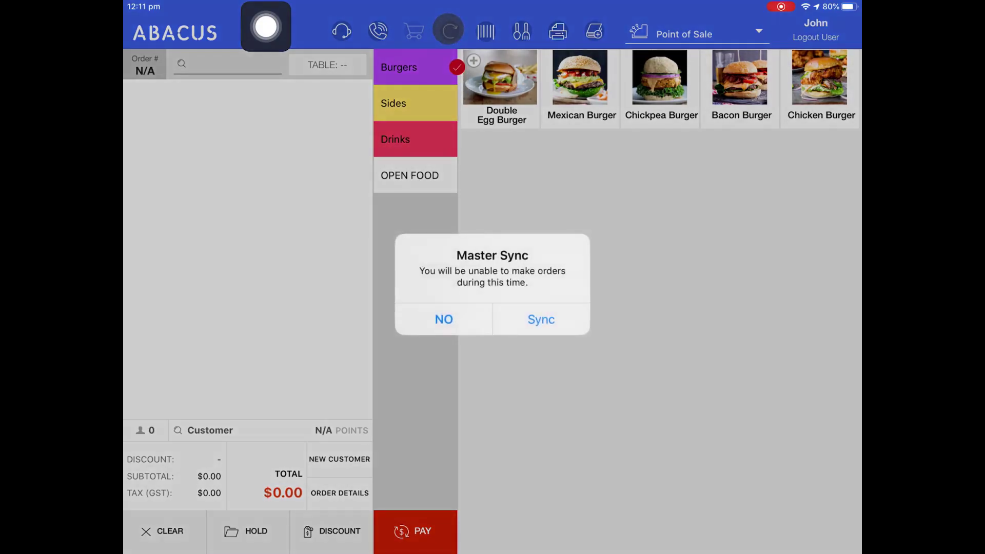
click(537, 312)
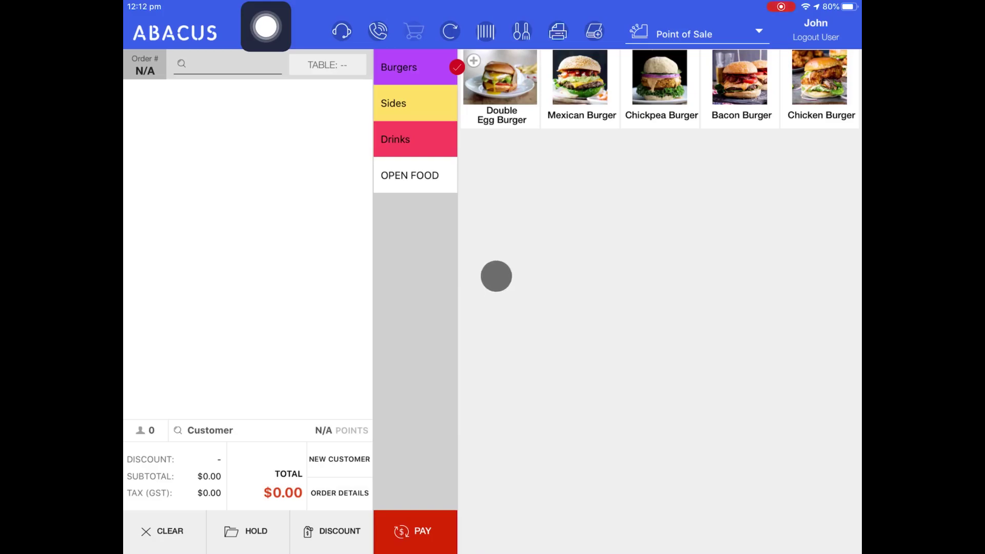
click(510, 95)
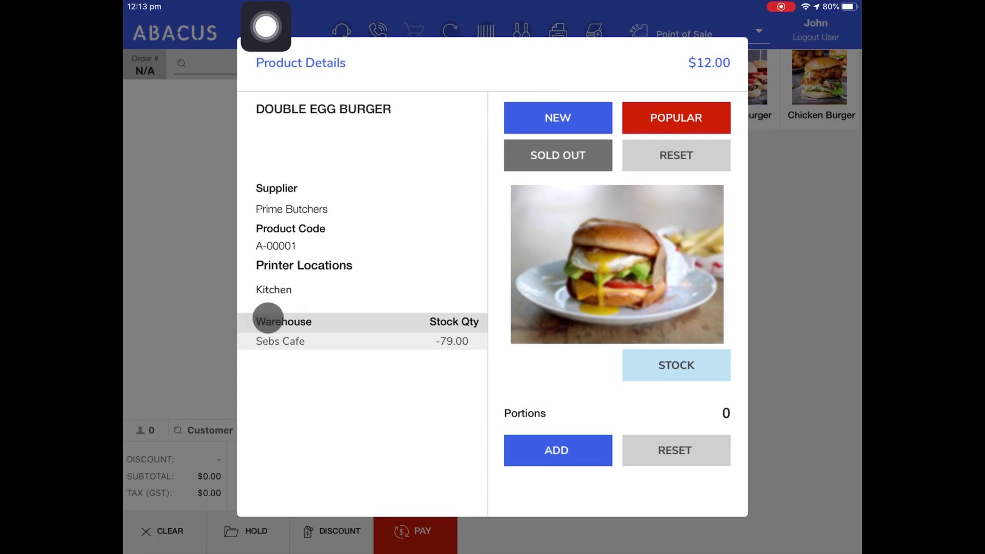
- Check printer locations for Double Egg Burger and Cheese Sticks in the Sides category
click(504, 316)
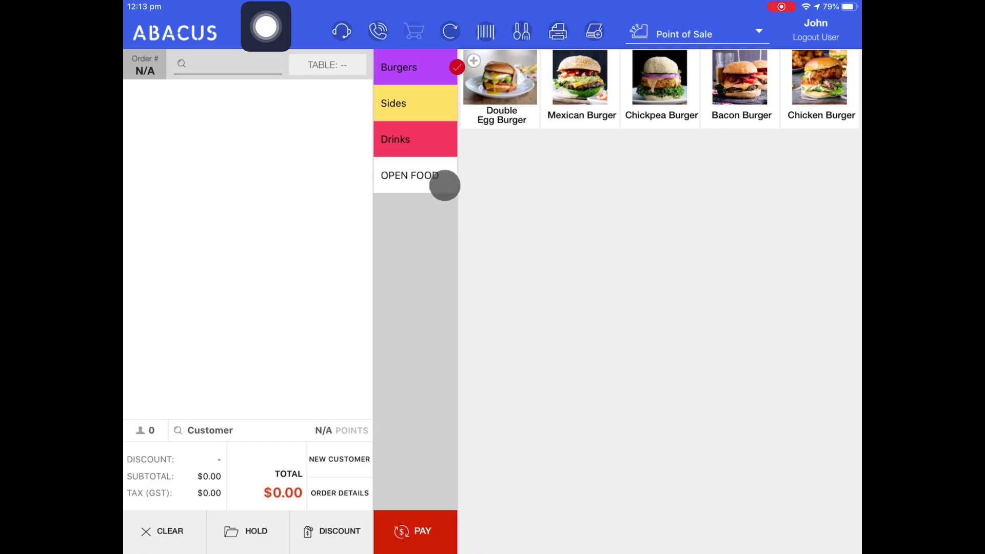
click(421, 102)
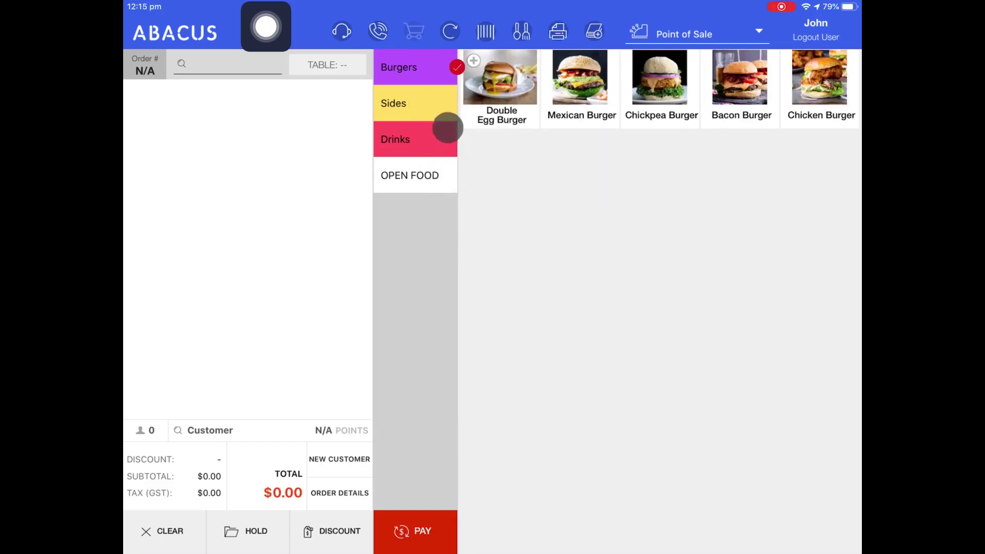
click(439, 104)
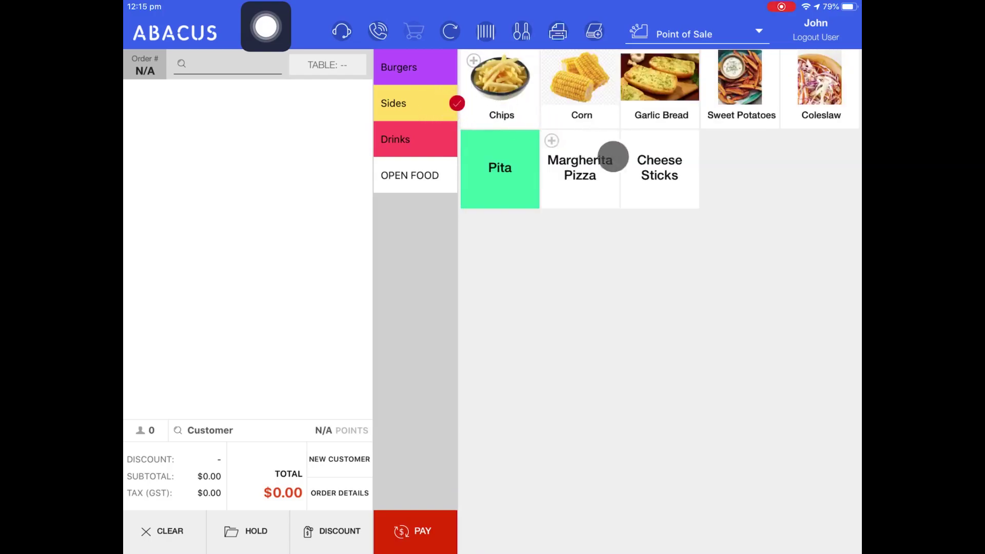
click(658, 177)
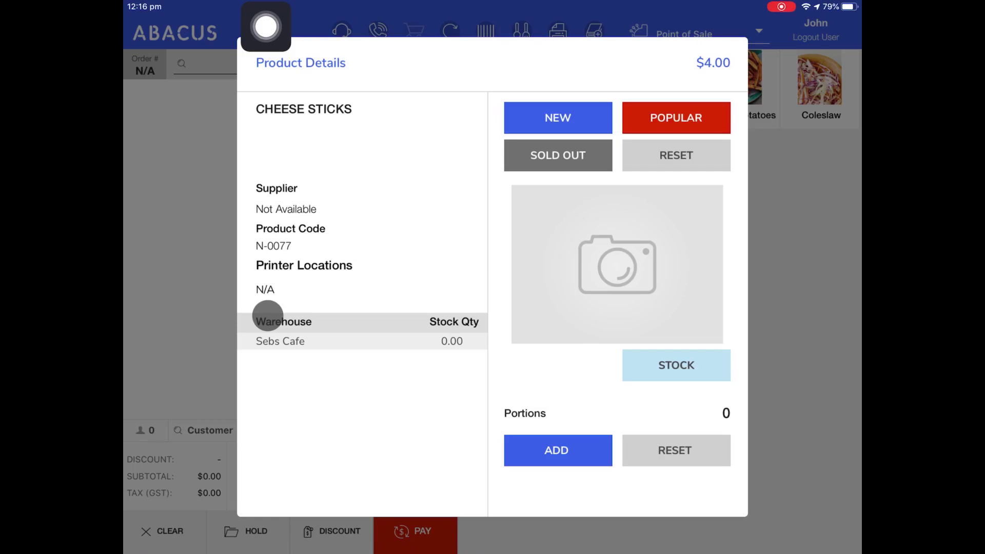
click(500, 346)
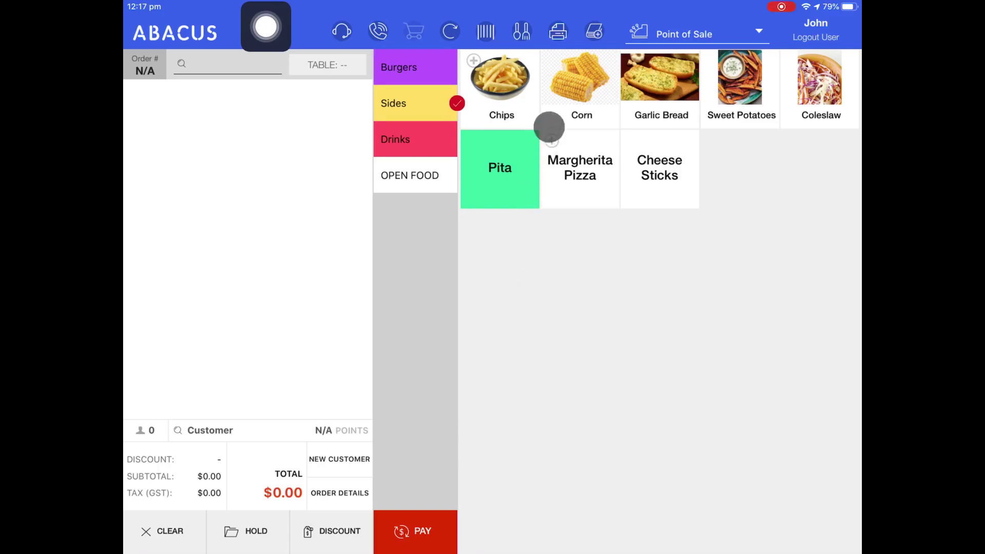
- Refresh the printer list, enable the Epson TM-T20II at 192.168.1.25, and show its options
click(559, 36)
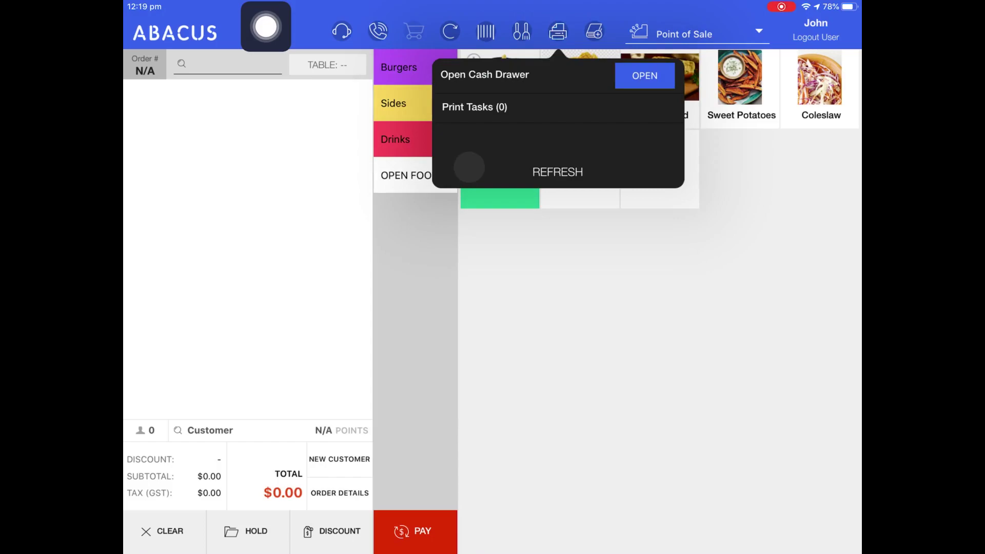
click(557, 172)
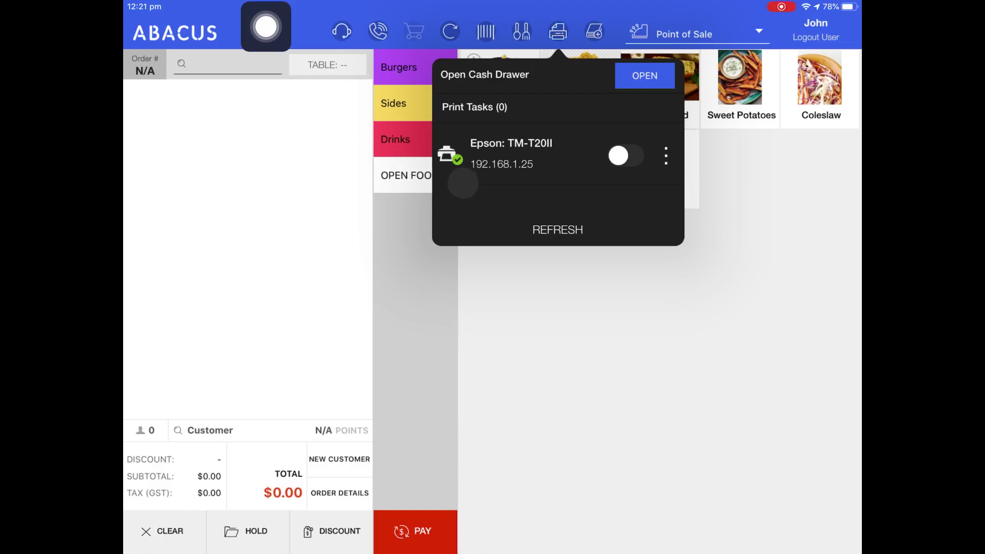
click(618, 155)
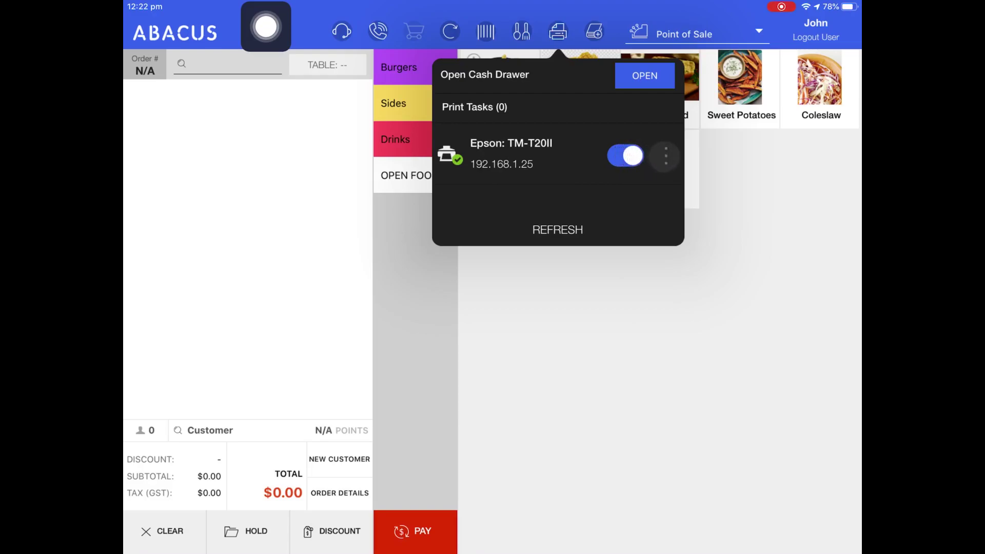
click(666, 155)
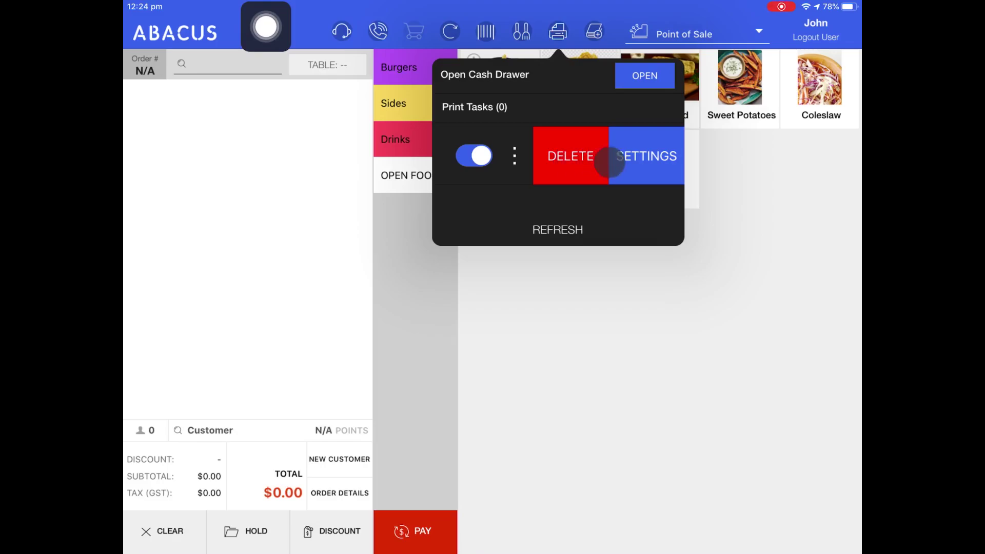
- Rename the Epson TM-T20II printer to 'POS' in its printer settings
click(648, 157)
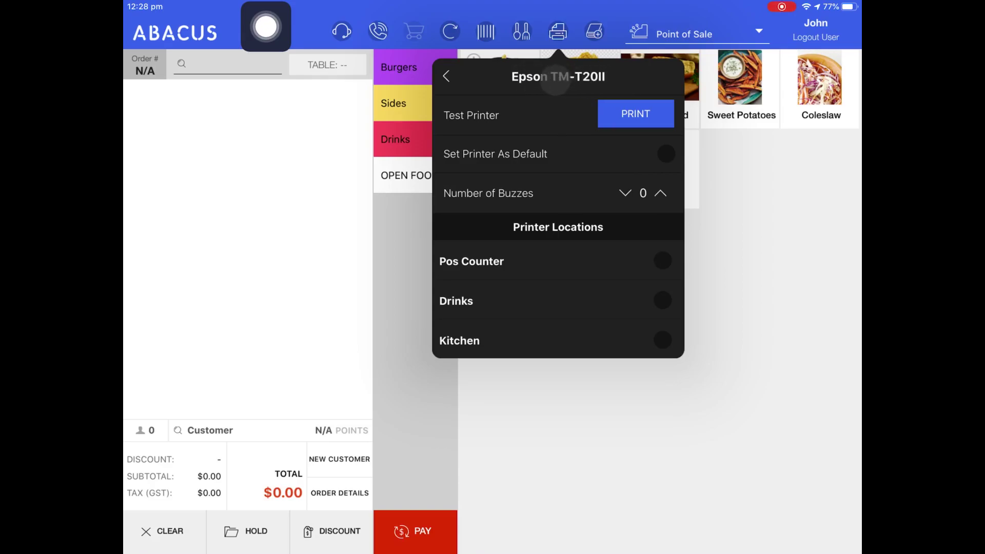
click(554, 78)
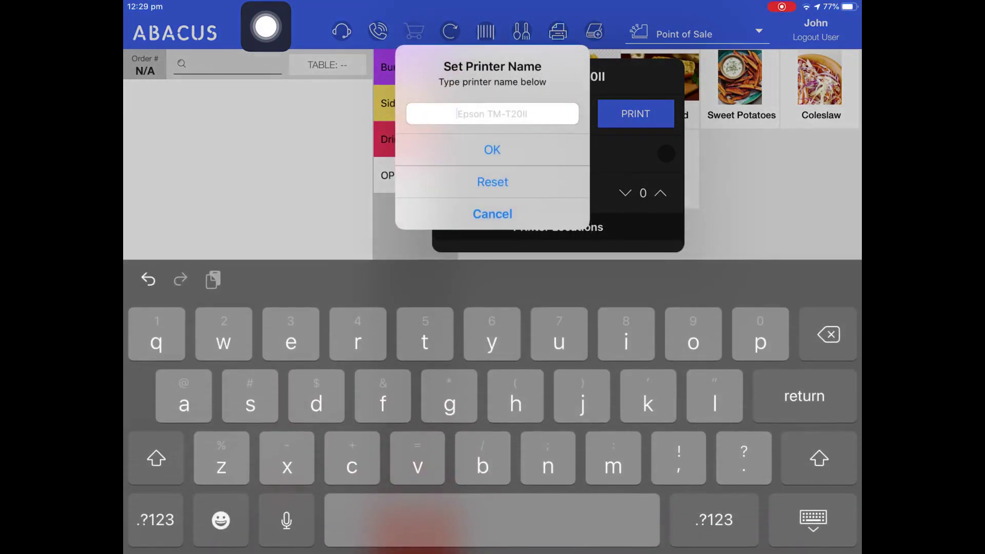
text(POS)
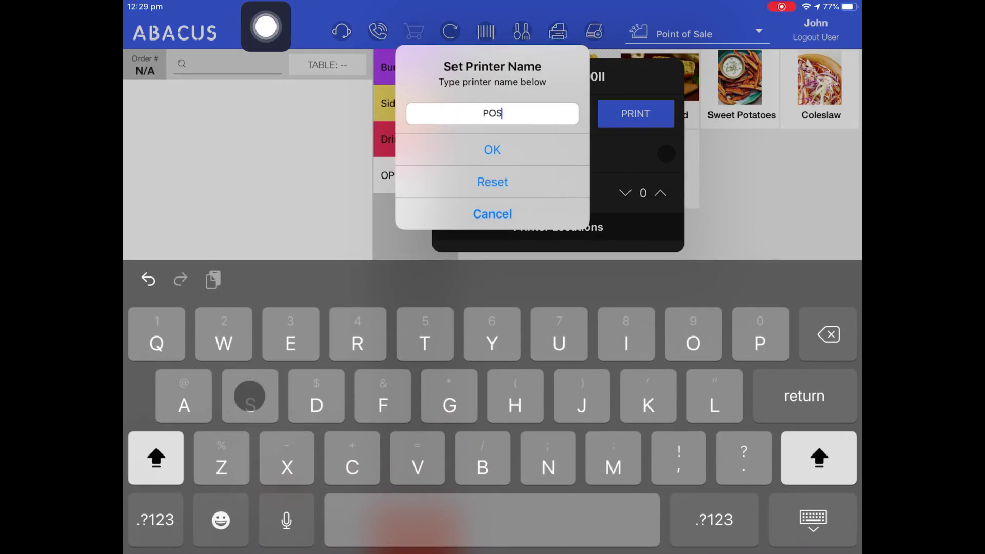
click(473, 160)
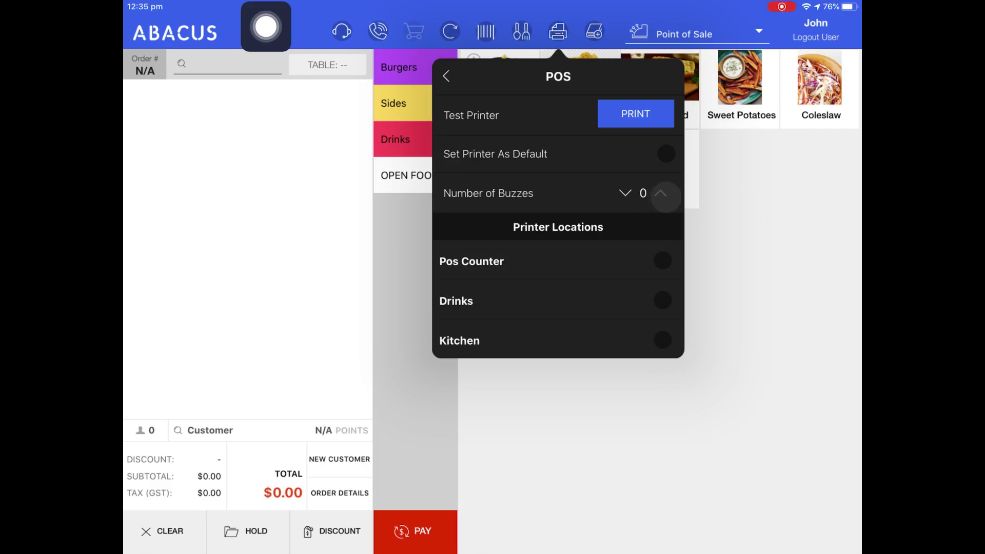
- Raise the buzz count by two and assign the printer to Pos Counter only, leaving Drinks and Kitchen unticked
click(665, 197)
click(667, 197)
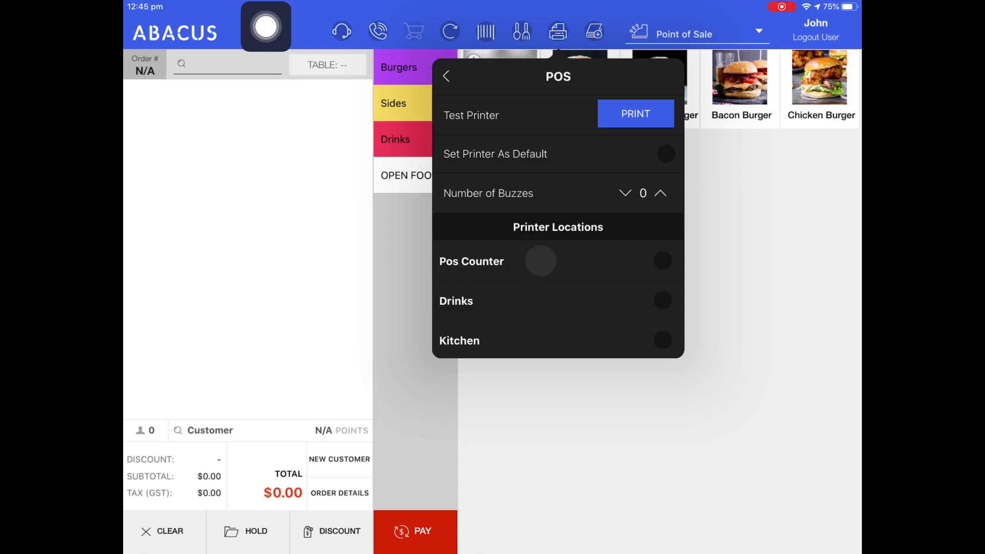
click(663, 261)
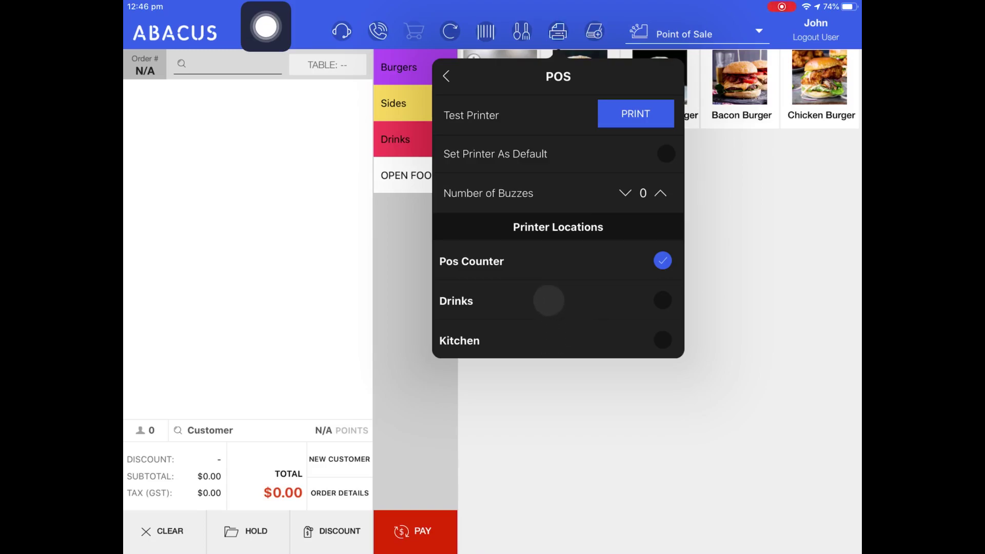
click(662, 301)
click(663, 341)
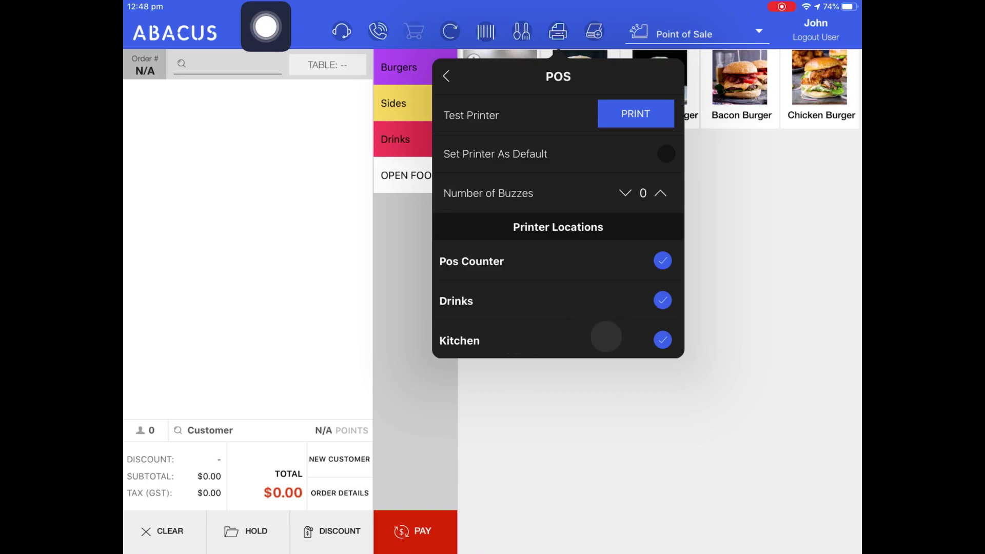
click(663, 340)
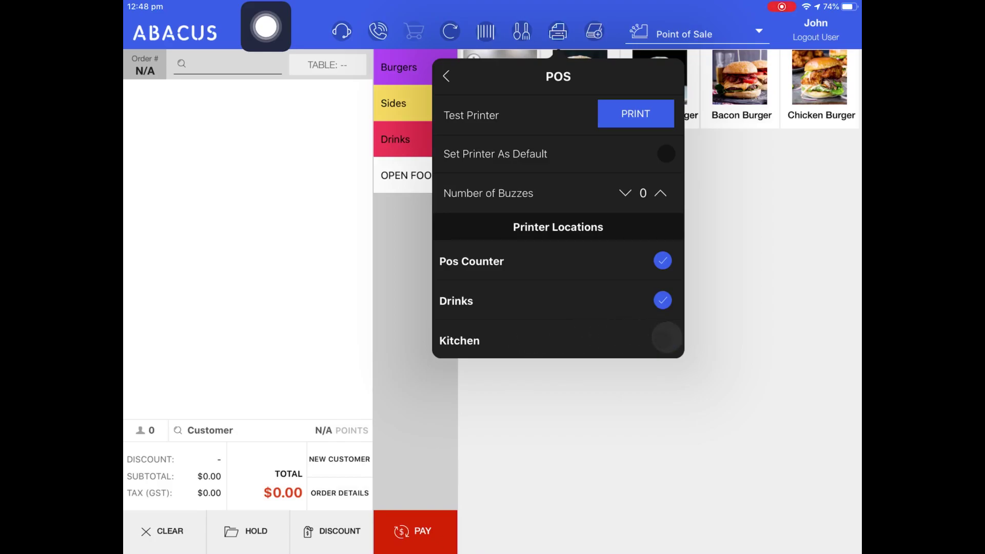
click(663, 301)
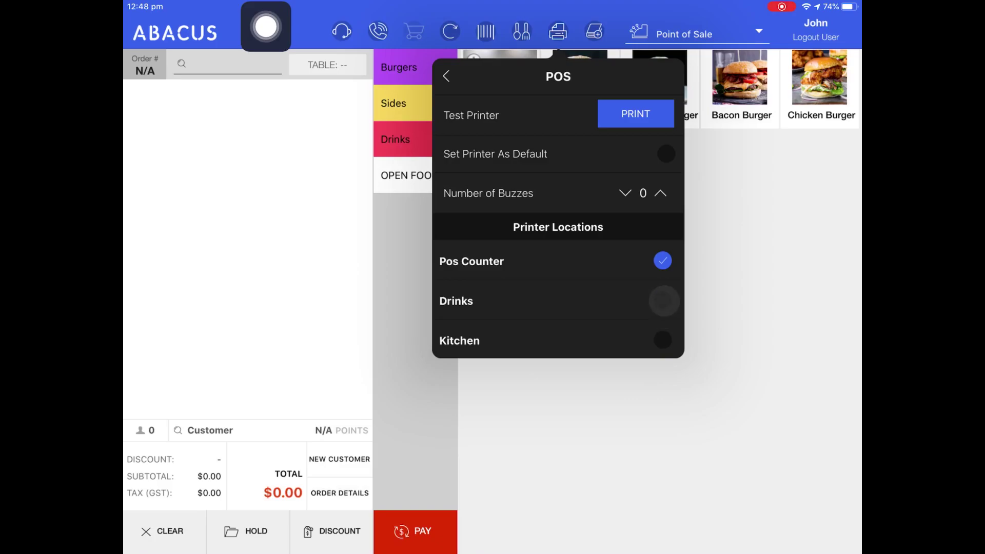
click(447, 77)
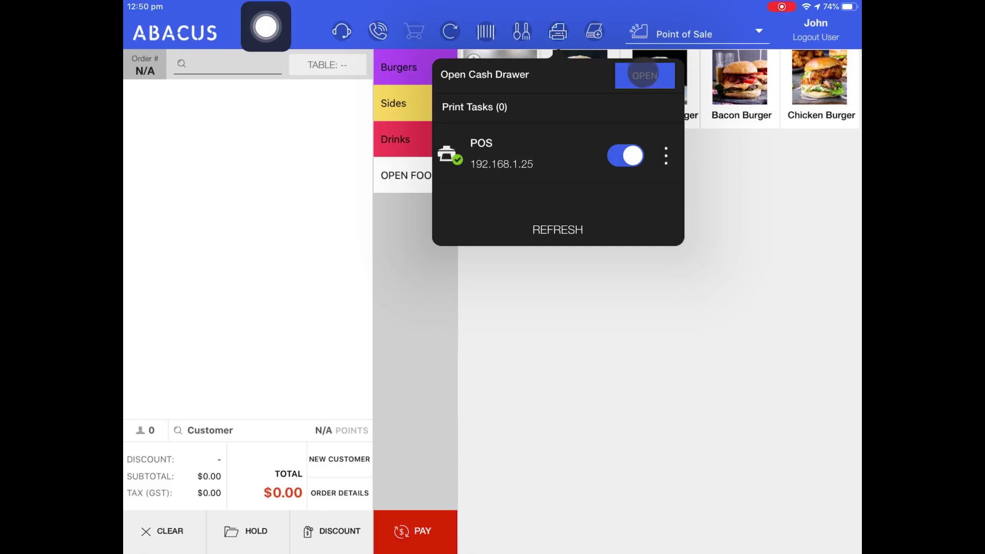
- Open the cash drawer and view the empty Print Tasks (0) queue
click(645, 75)
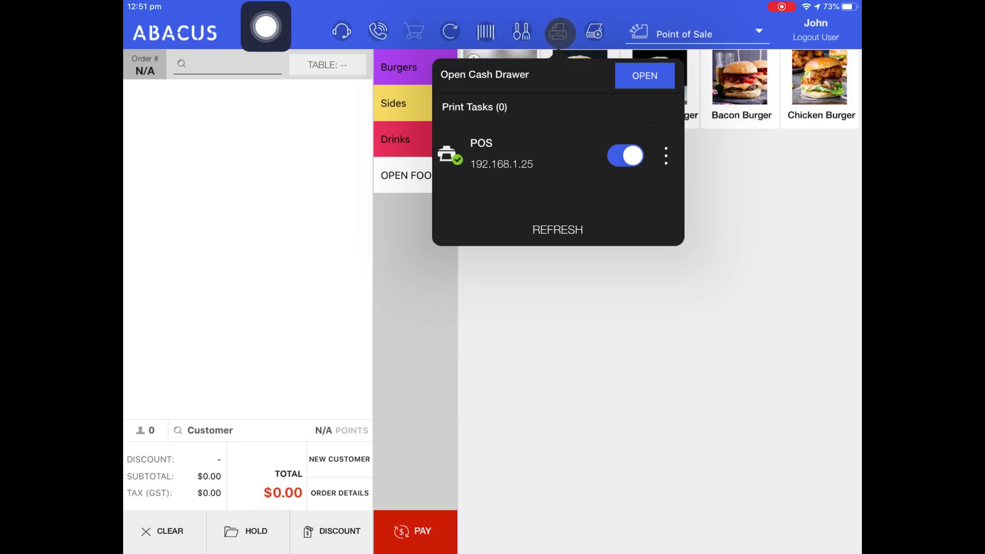
click(484, 107)
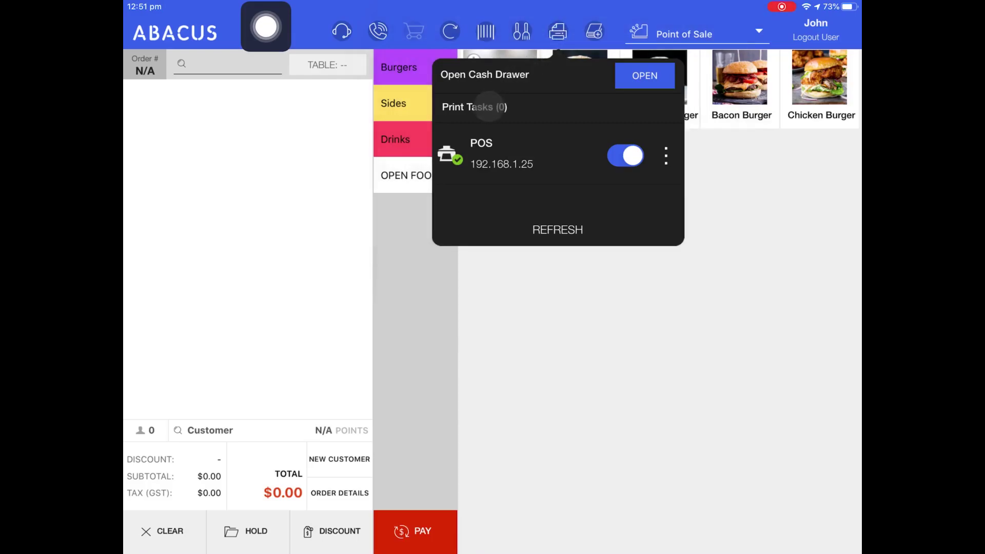